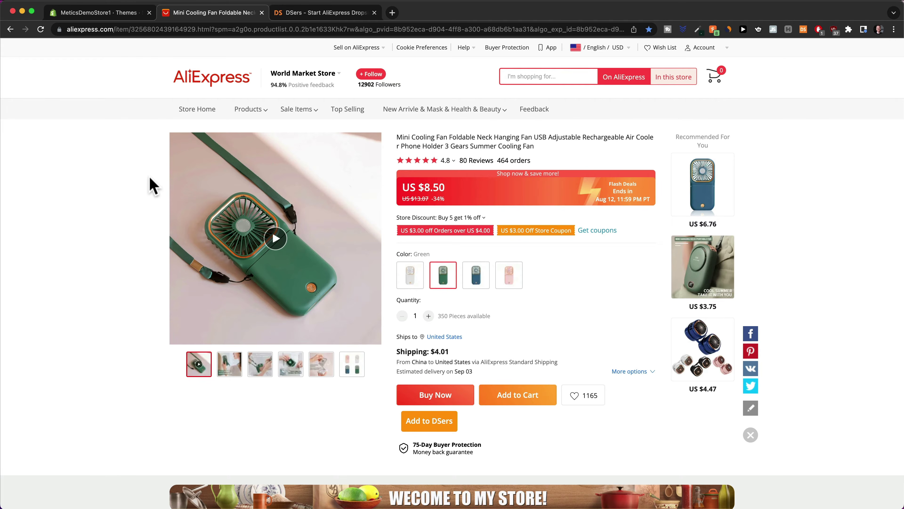
Step: Start a free DSers sign-up and create the account with an email address and account password
left_click(311, 13)
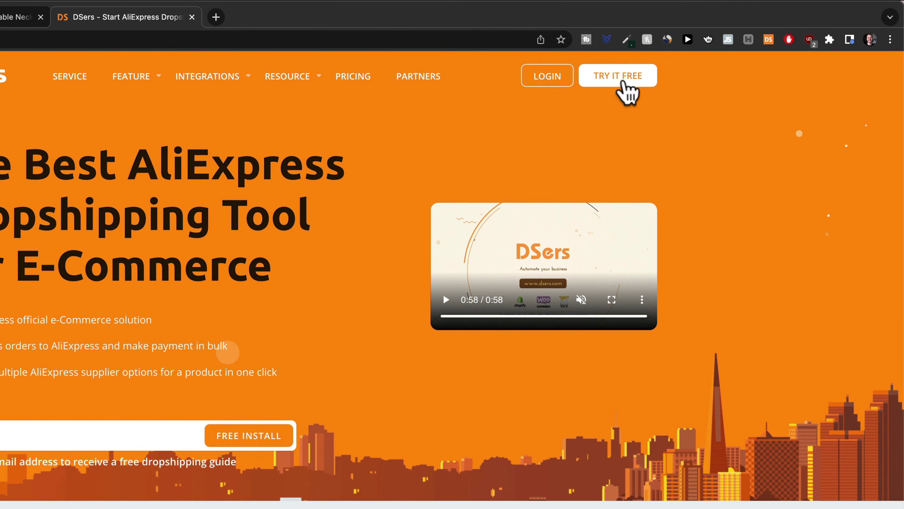
left_click(622, 82)
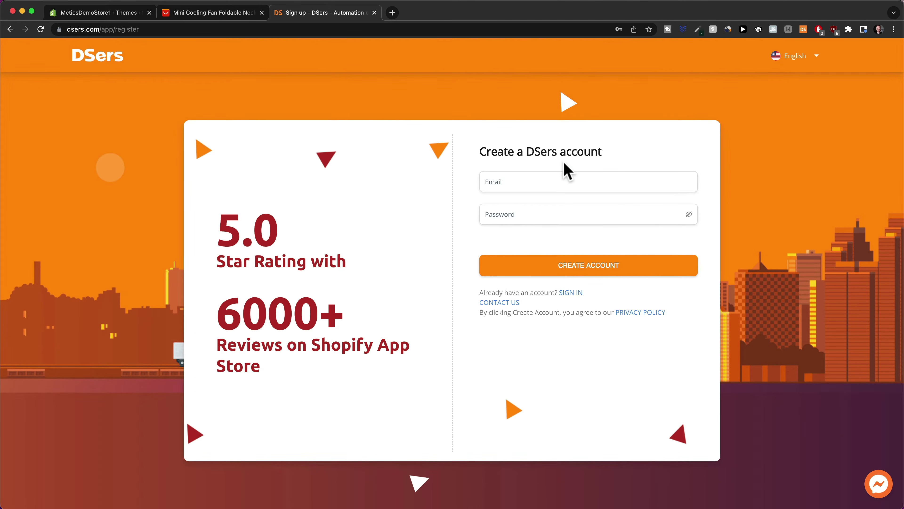
left_click(551, 183)
left_click(554, 224)
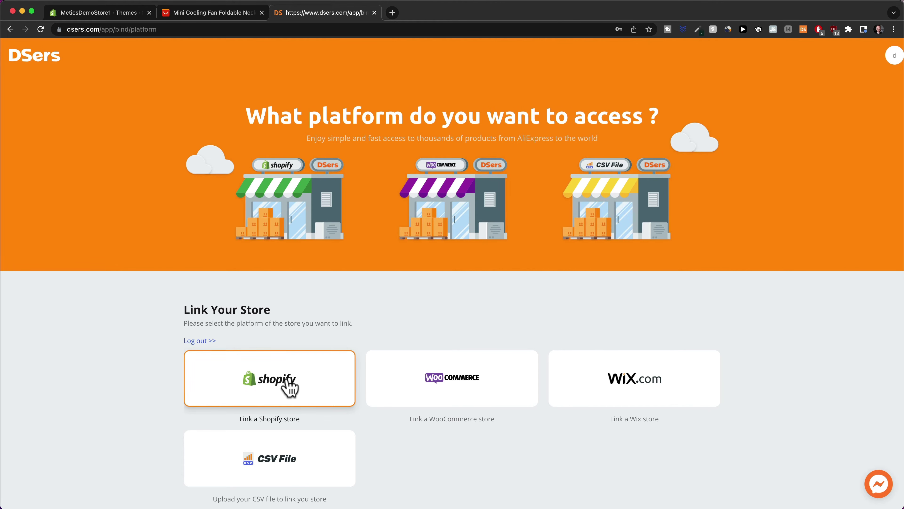
Step: Link the Shopify store by adding the DSers-AliExpress Dropshipping app, binding it to the DSers account and installing it
left_click(299, 383)
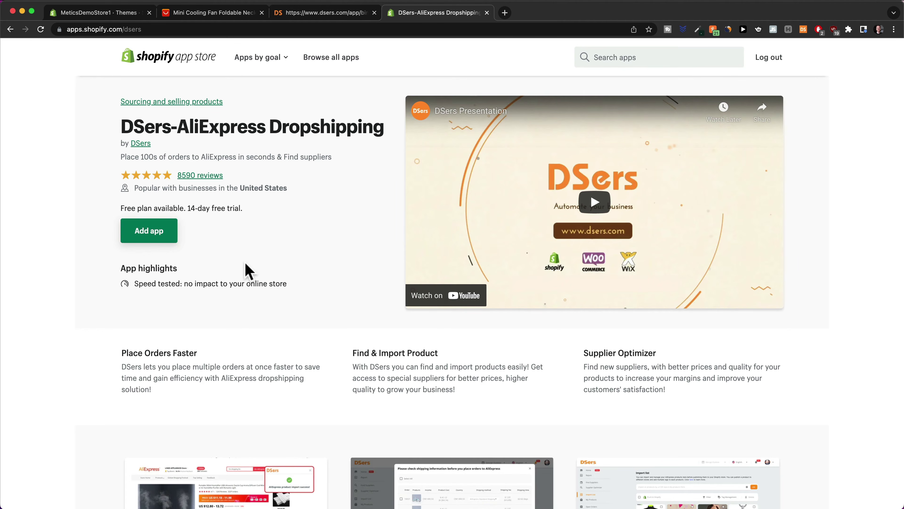
left_click(156, 234)
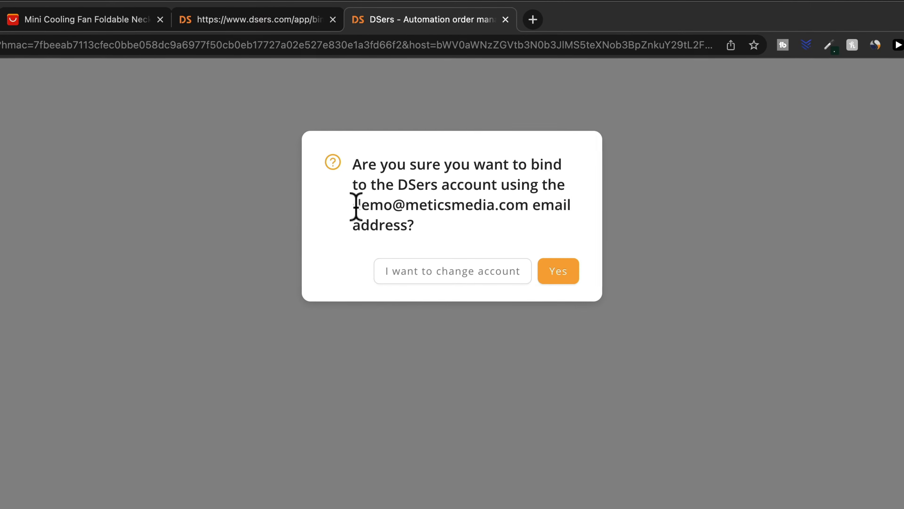
left_click_drag(356, 206, 525, 206)
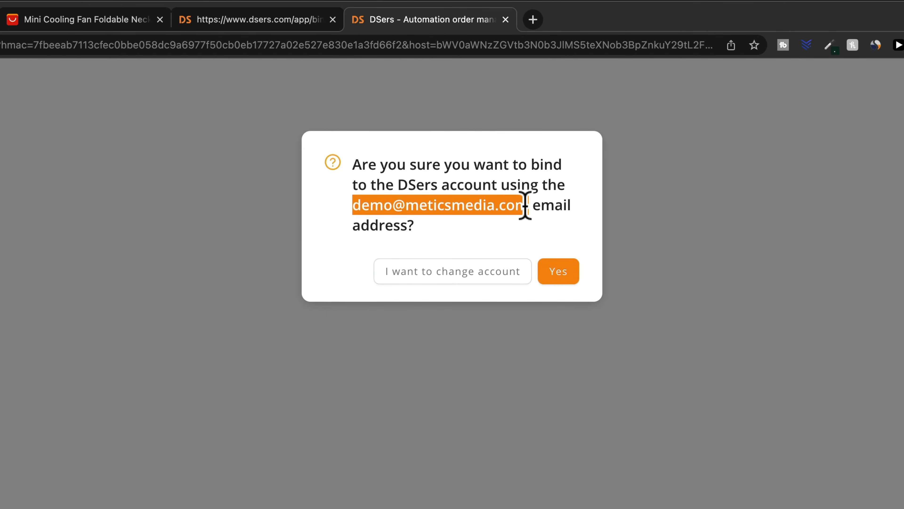
left_click(537, 226)
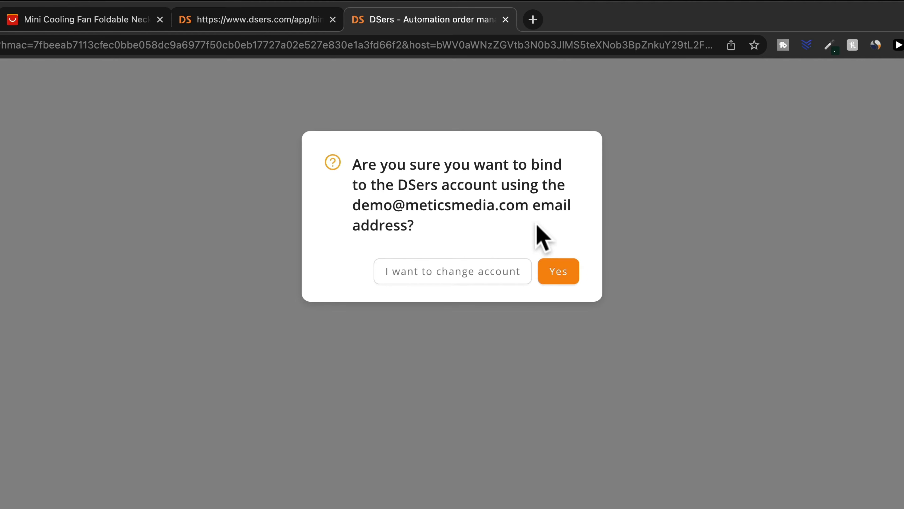
left_click(562, 279)
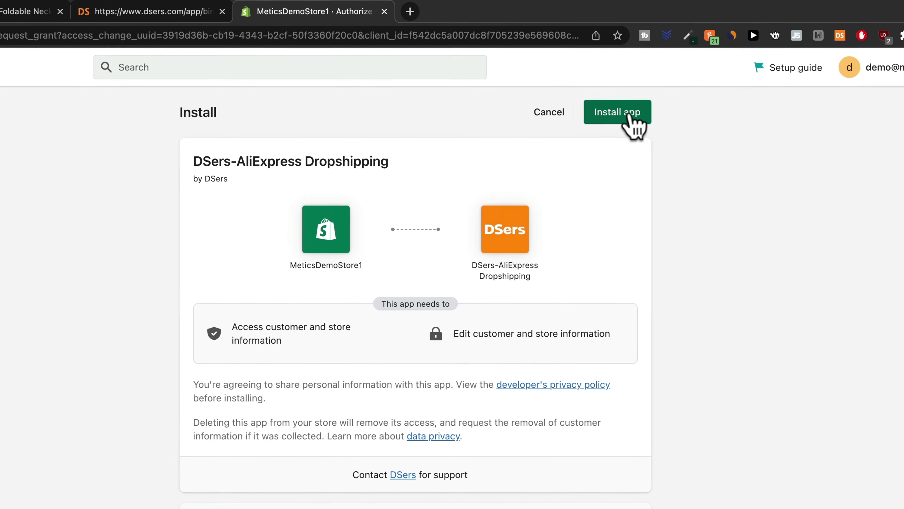
left_click(620, 119)
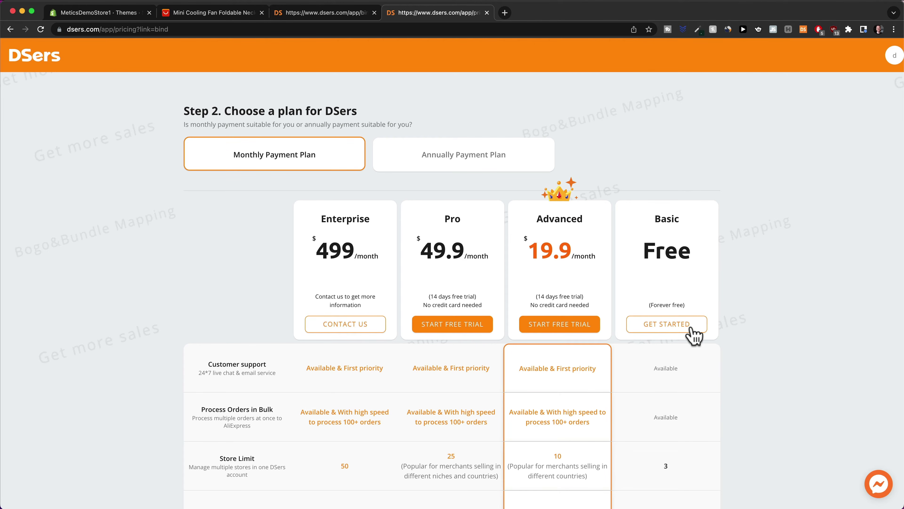
Step: Choose the free Basic plan and authorize DSers to access the AliExpress account
left_click(673, 324)
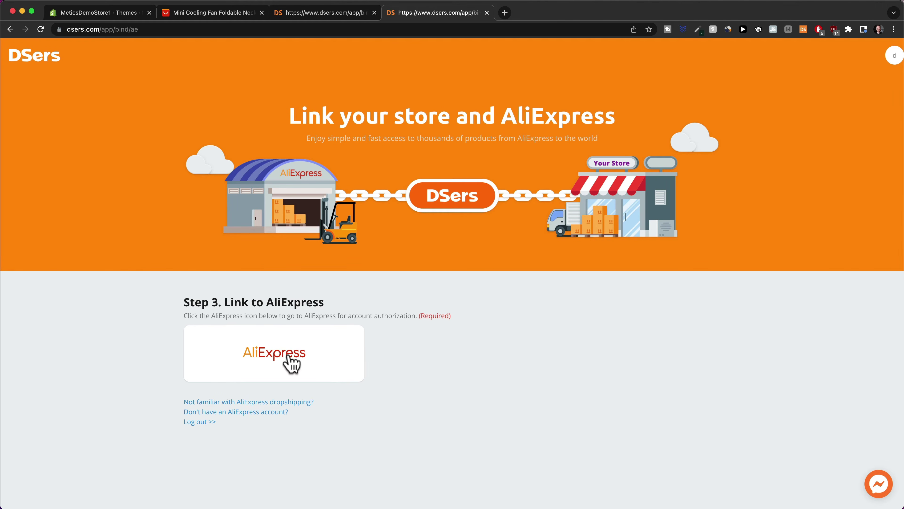
left_click(289, 357)
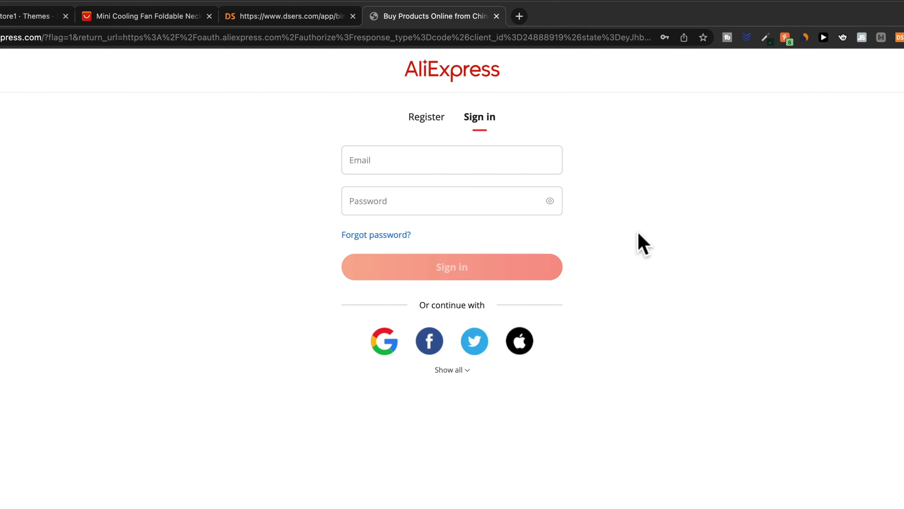
left_click(495, 158)
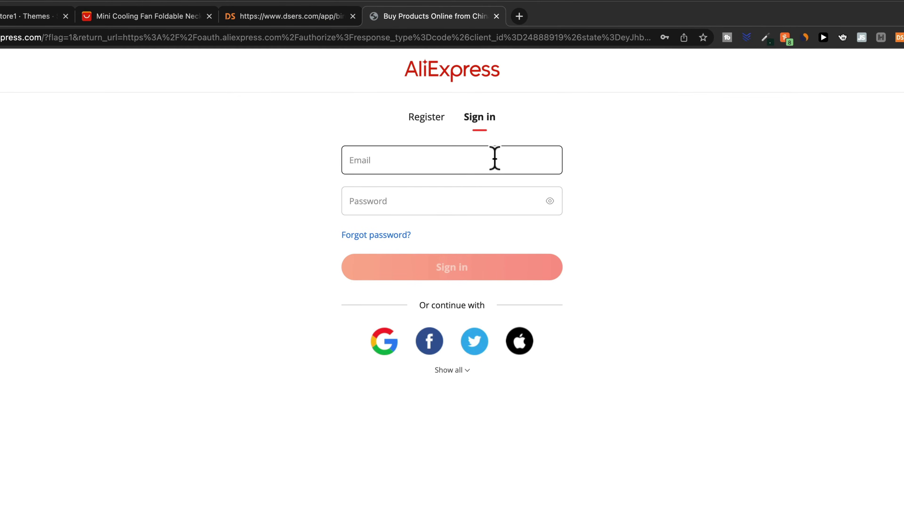
left_click(482, 193)
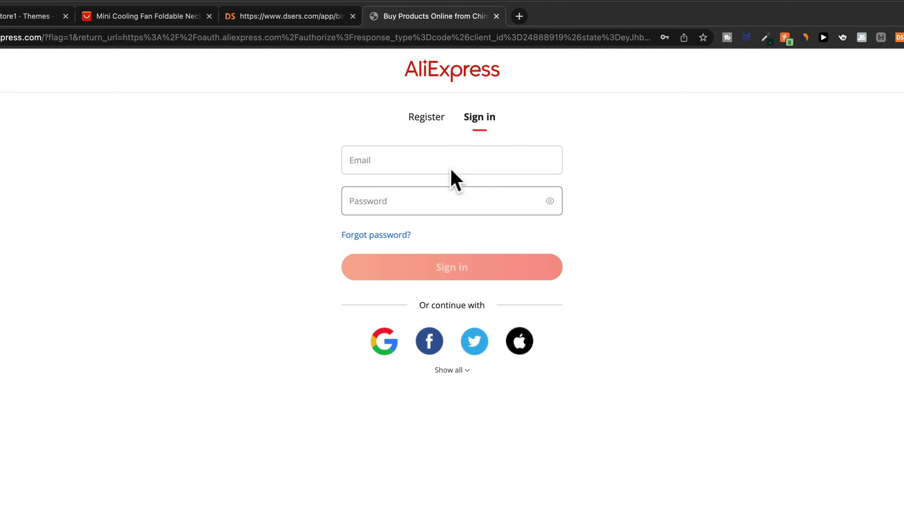
left_click(421, 119)
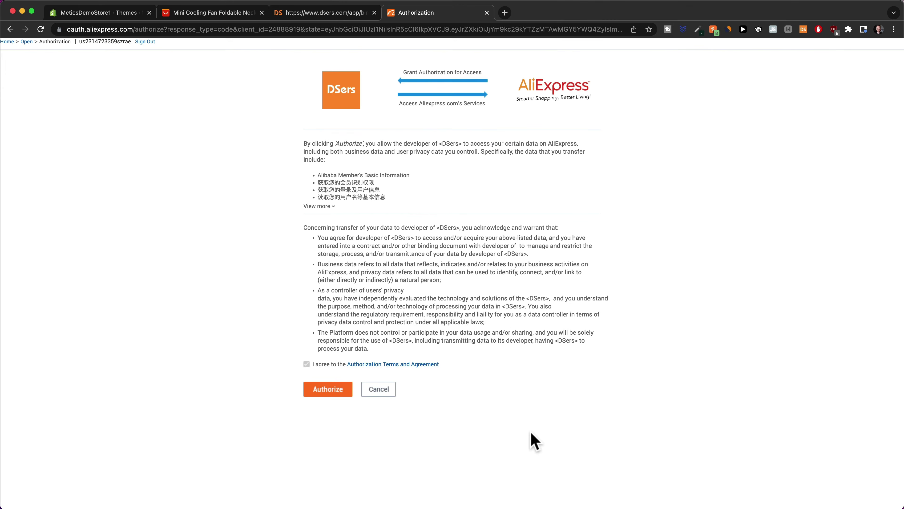
left_click(335, 392)
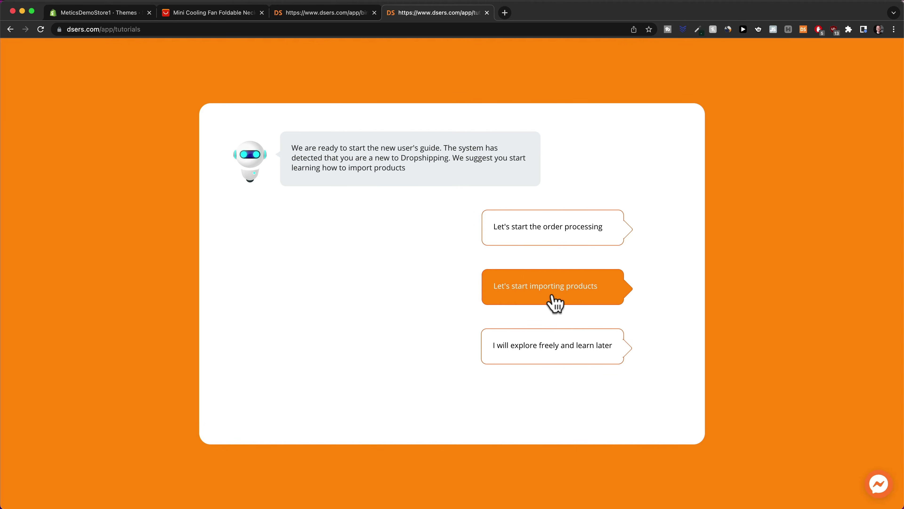
Step: Choose to start with importing products and go through all pages of the import tutorial
left_click(555, 301)
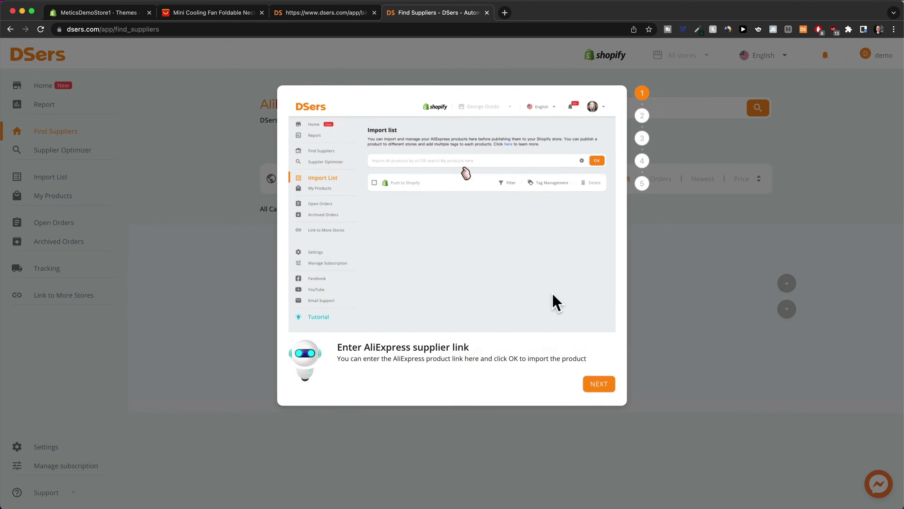
left_click(601, 386)
left_click(601, 389)
left_click(601, 389)
left_click(602, 392)
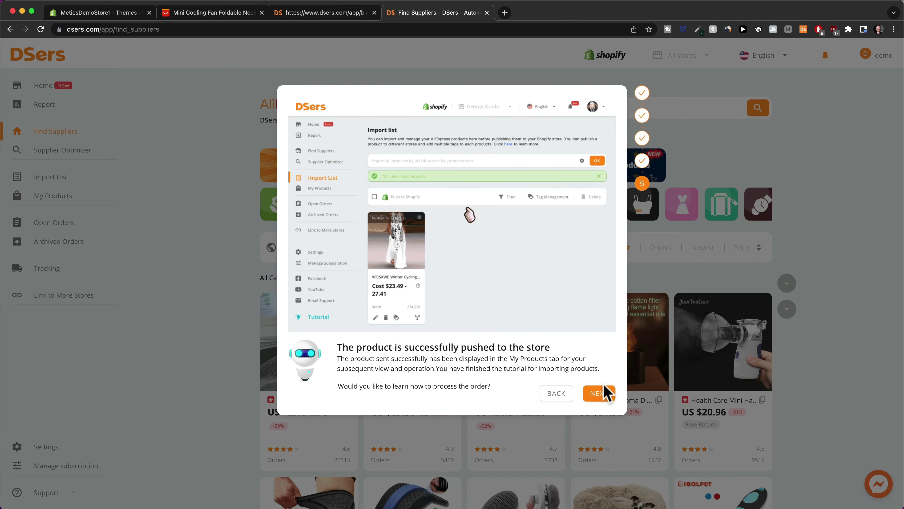
left_click(602, 393)
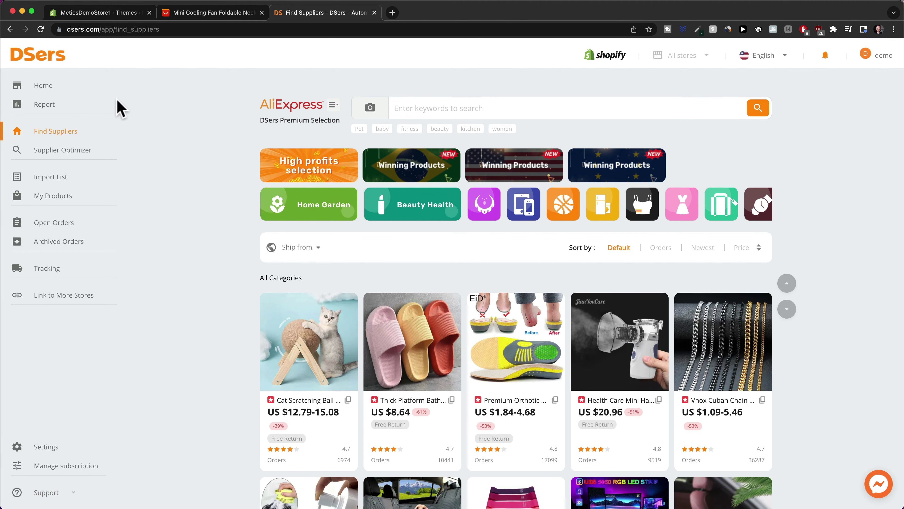
Step: Add the DSers - AliExpress.com Product Importer extension to Chrome, starting from the DSers home page's extension link
left_click(55, 86)
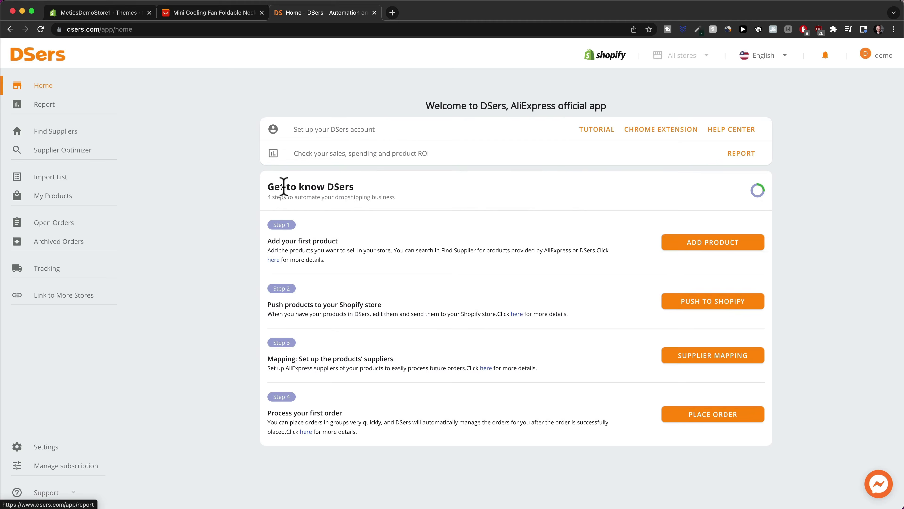
left_click(665, 133)
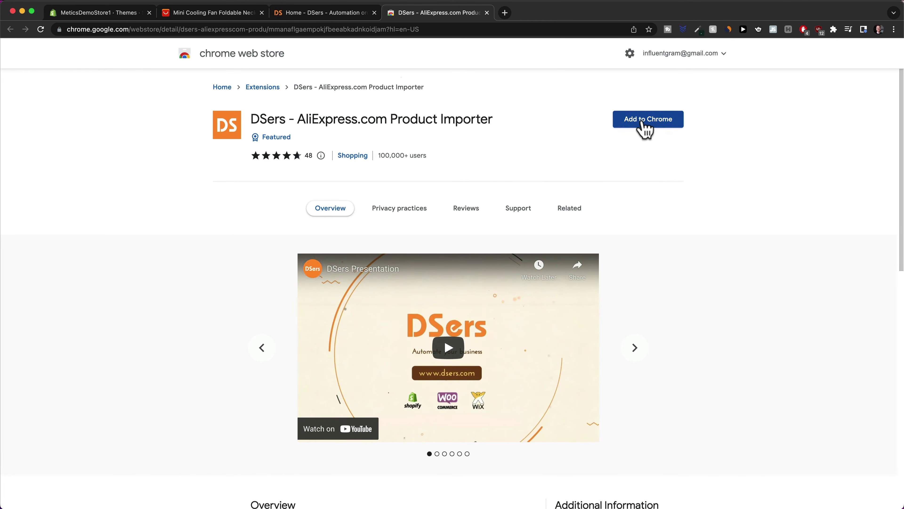
left_click(644, 124)
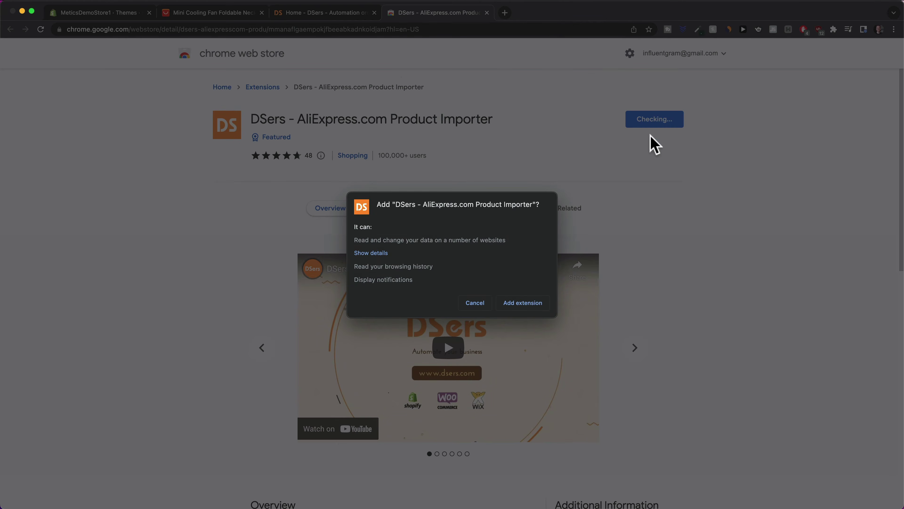
left_click(514, 304)
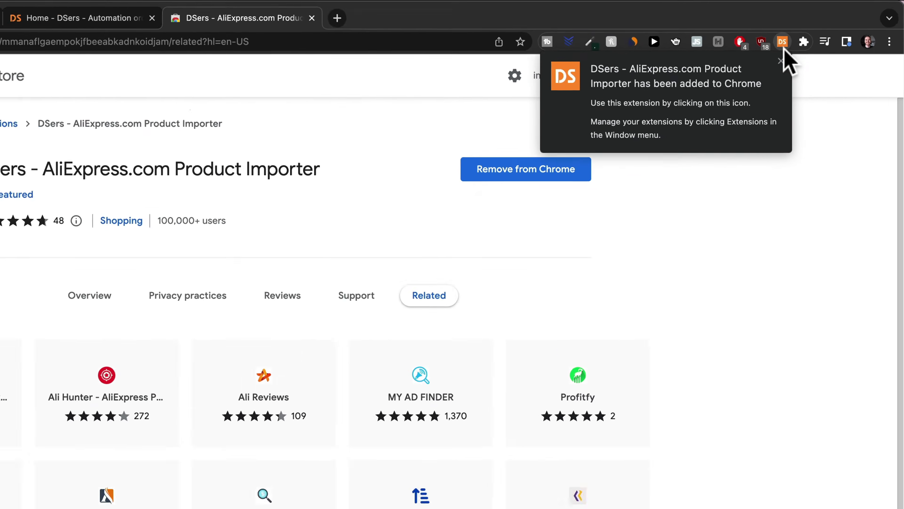
left_click(780, 61)
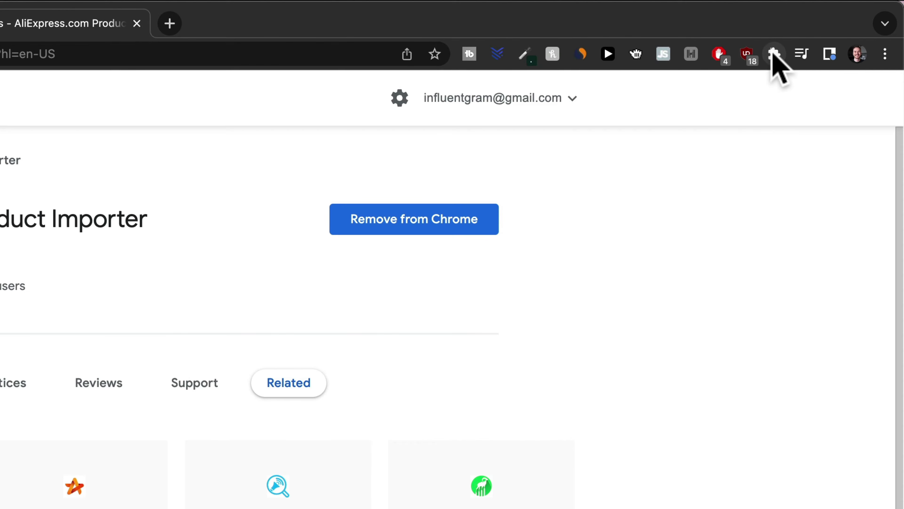
Step: Pin the DSers extension to the browser toolbar
left_click(775, 54)
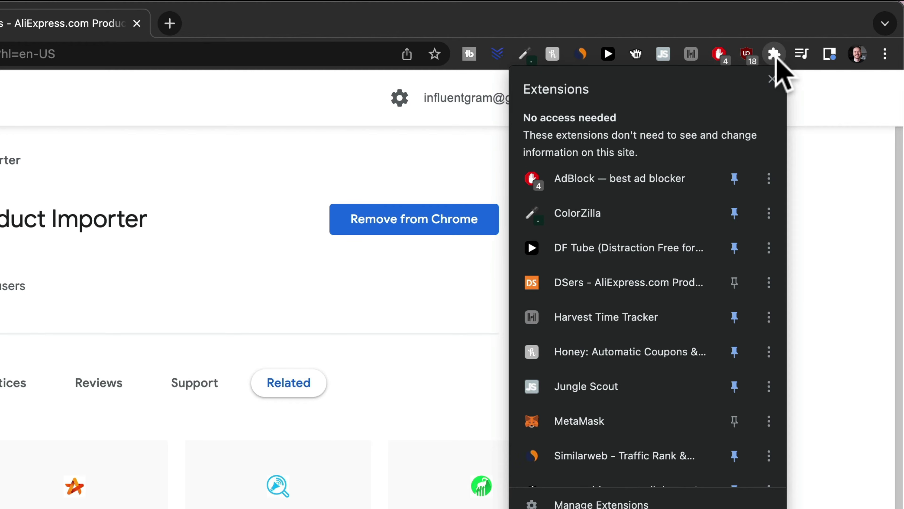
left_click(735, 283)
left_click(841, 223)
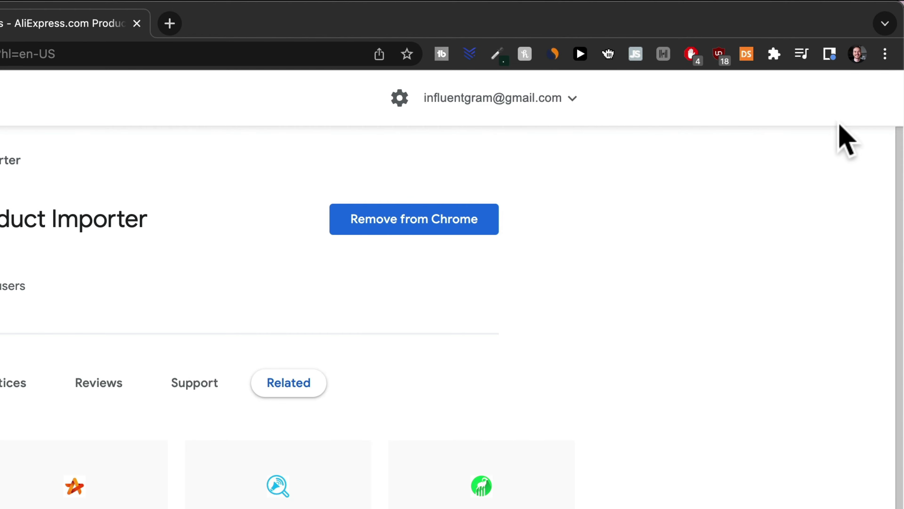
Step: Open the DSers extension and follow its link to log in to the DSers account
left_click(747, 55)
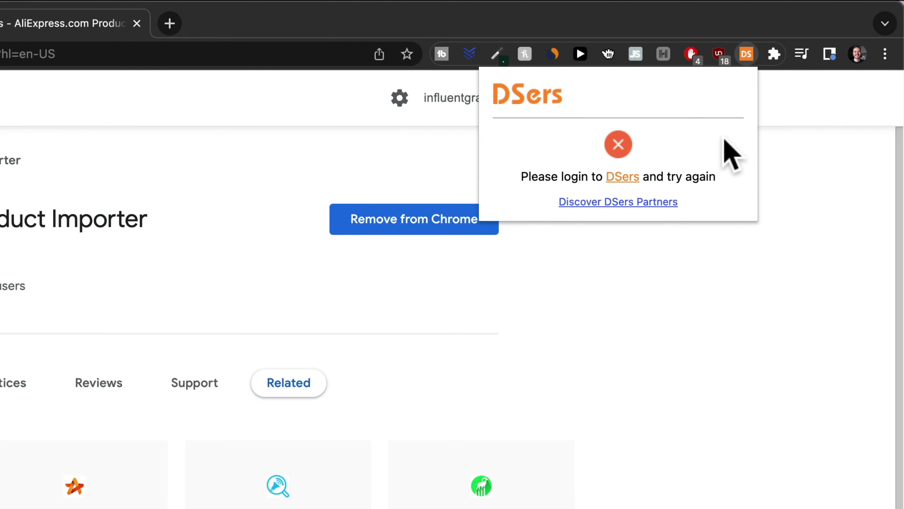
left_click(633, 177)
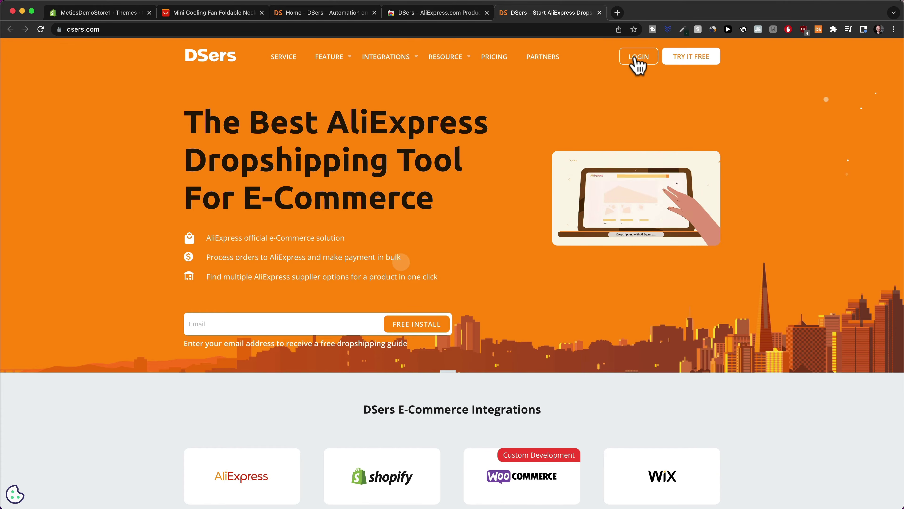
left_click(638, 62)
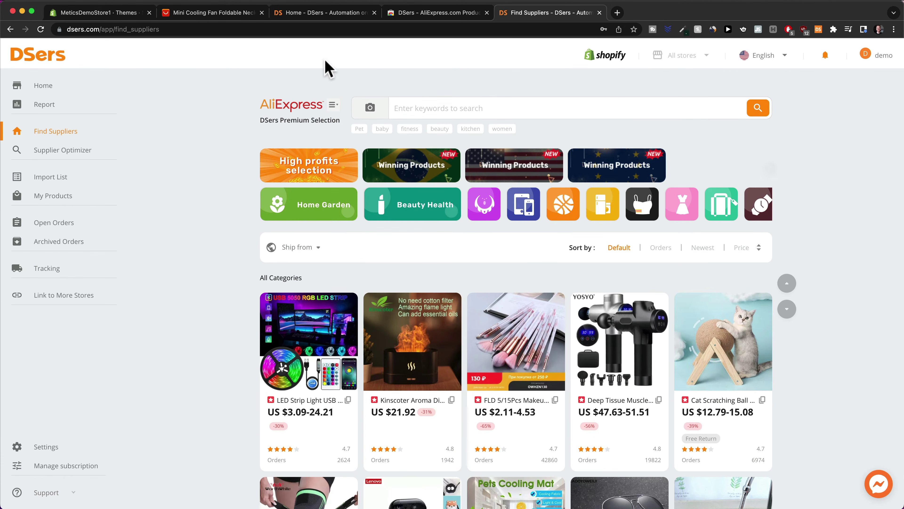
Step: On the AliExpress mini cooling fan page, open the DSers extension settings and choose All as the shipping option
left_click(214, 12)
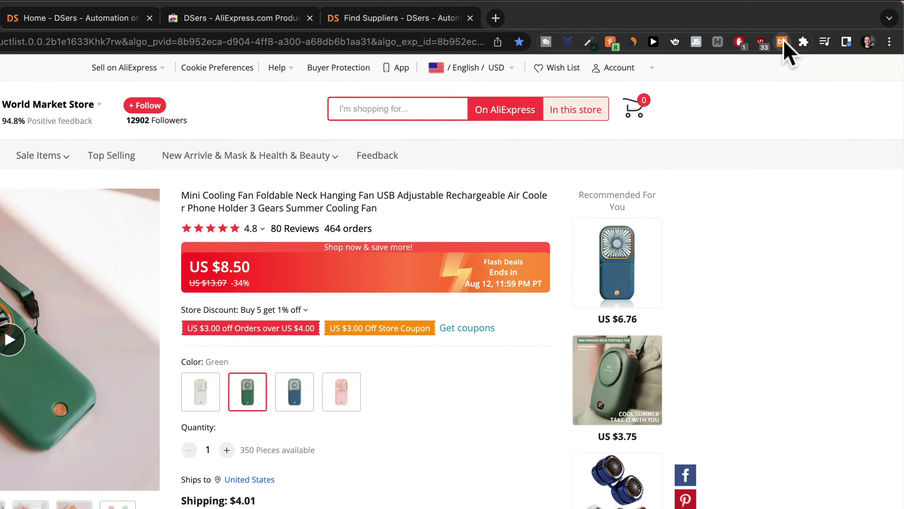
left_click(818, 29)
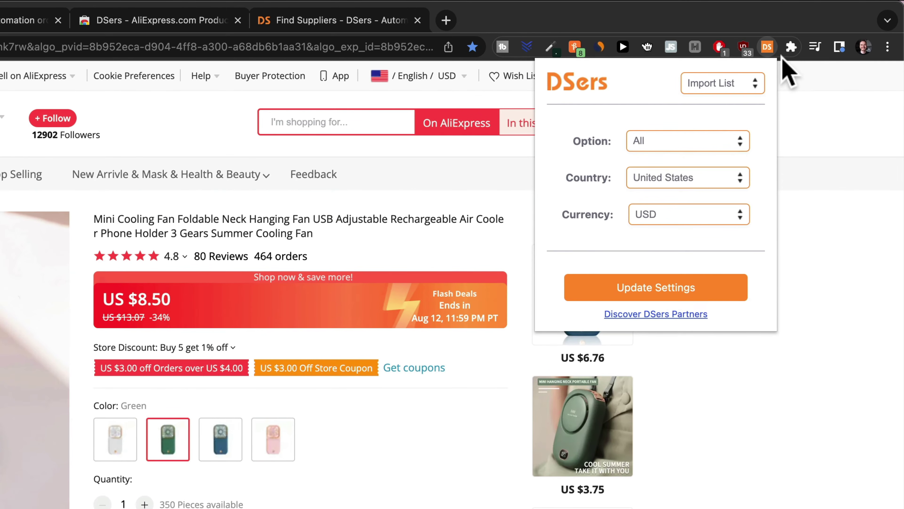
left_click(694, 143)
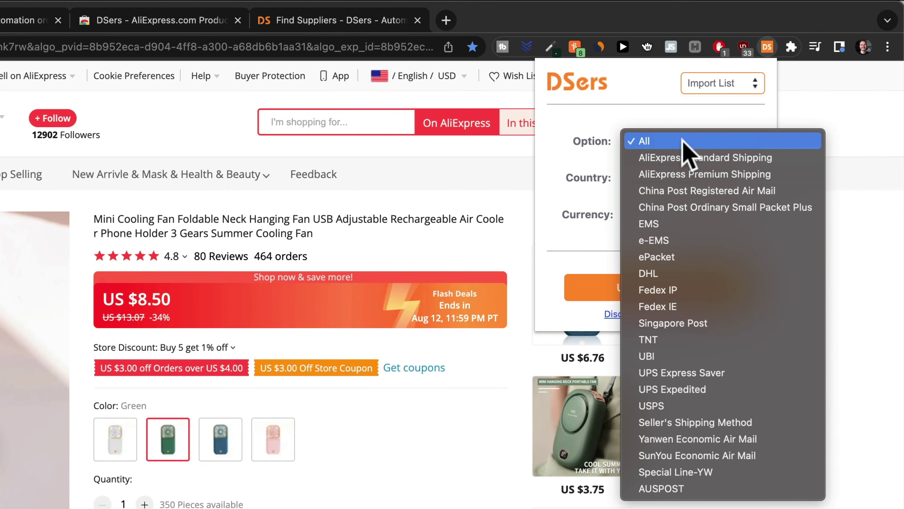
left_click(683, 141)
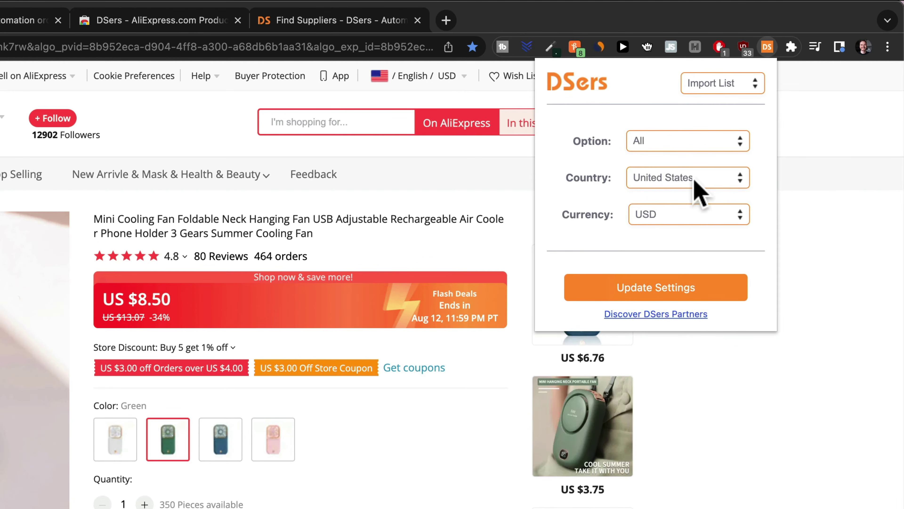
Step: Set the DSers extension's country to United Kingdom and its currency to GBP
left_click(723, 188)
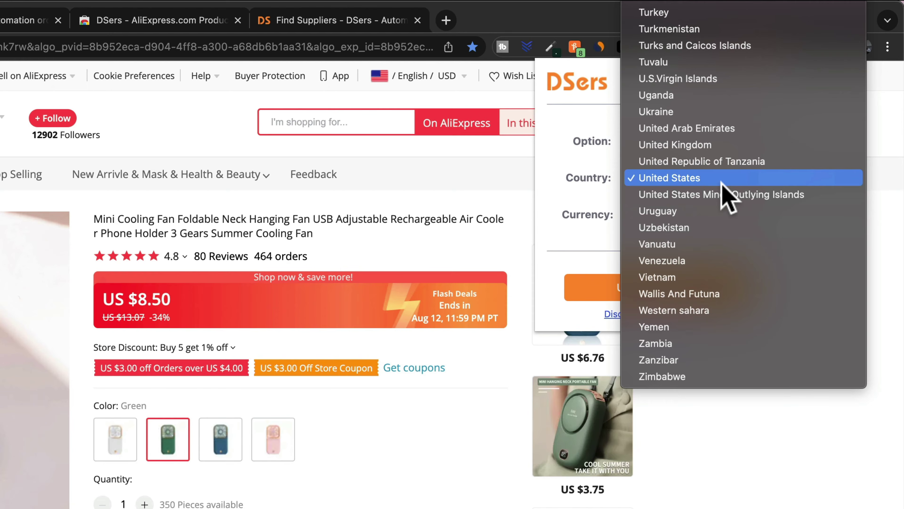
left_click(714, 145)
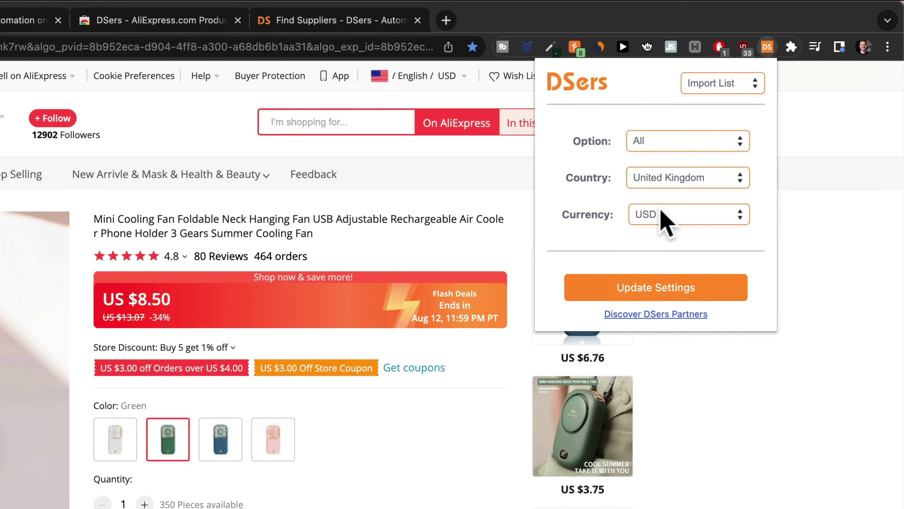
left_click(661, 210)
left_click(663, 197)
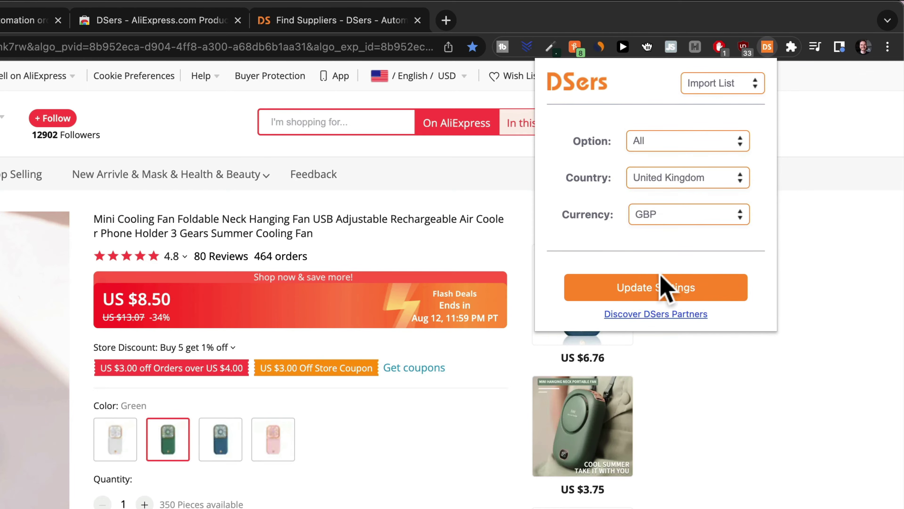
Step: Set the DSers extension's currency to USD and country to United States, and apply the settings
left_click(663, 213)
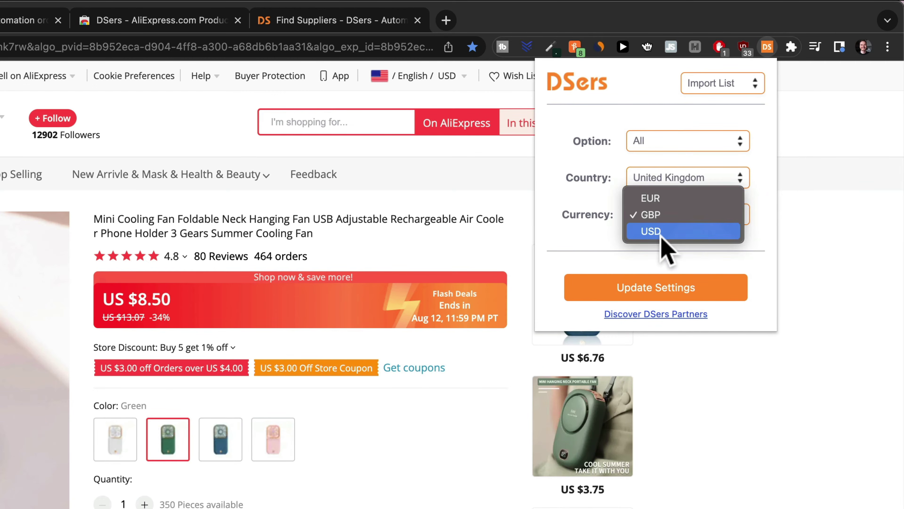
left_click(662, 235)
left_click(667, 178)
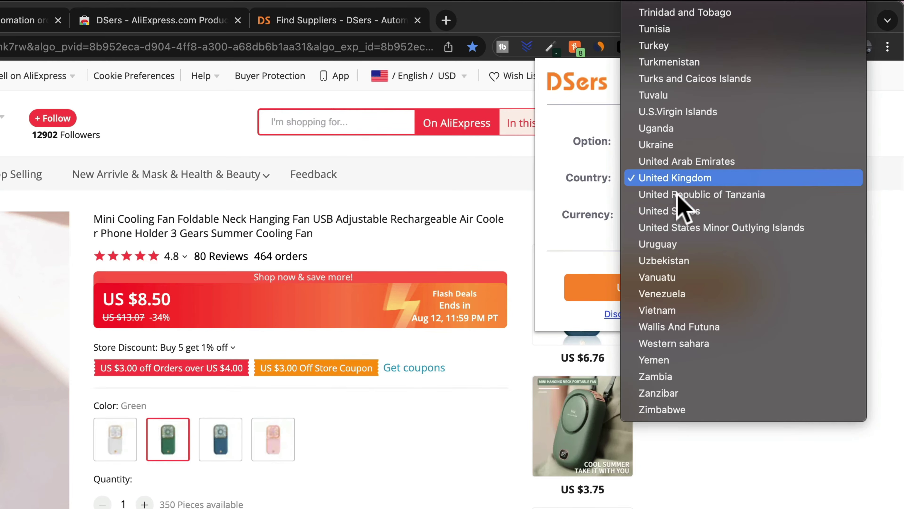
left_click(676, 210)
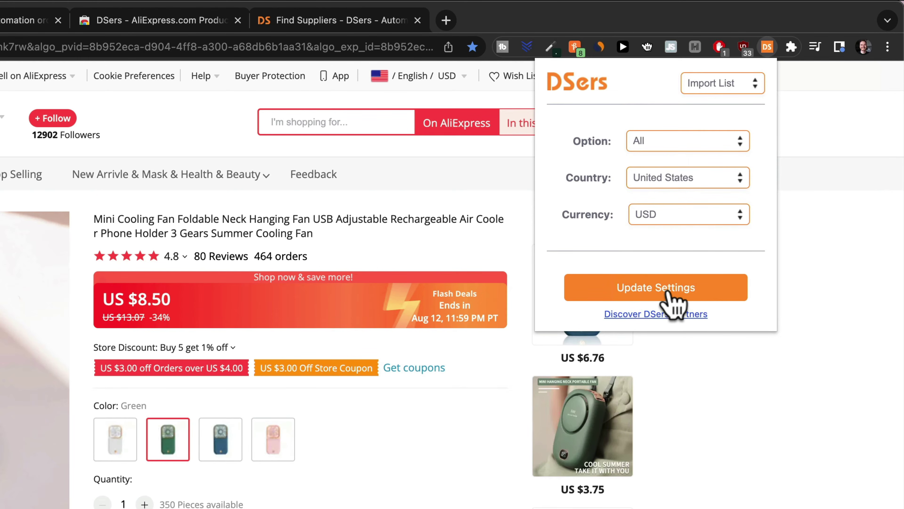
left_click(656, 287)
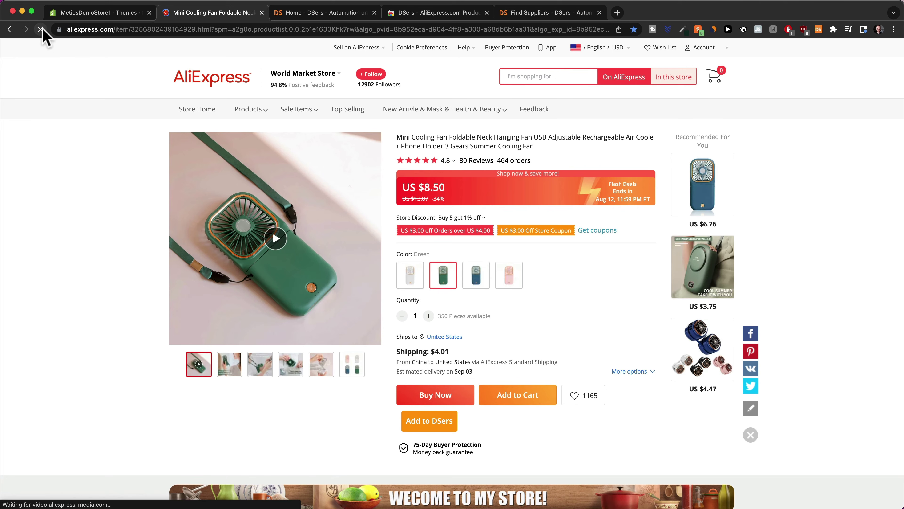
Step: Reload the AliExpress mini cooling fan page and add the product to DSers
left_click(101, 30)
key("Return")
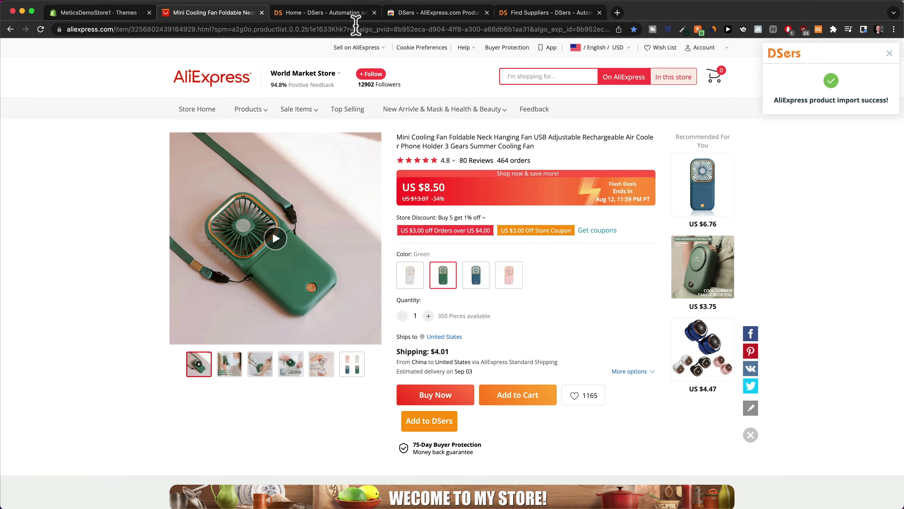
Step: Go to the import list in DSers and open the mini cooling fan's product details for editing
left_click(320, 12)
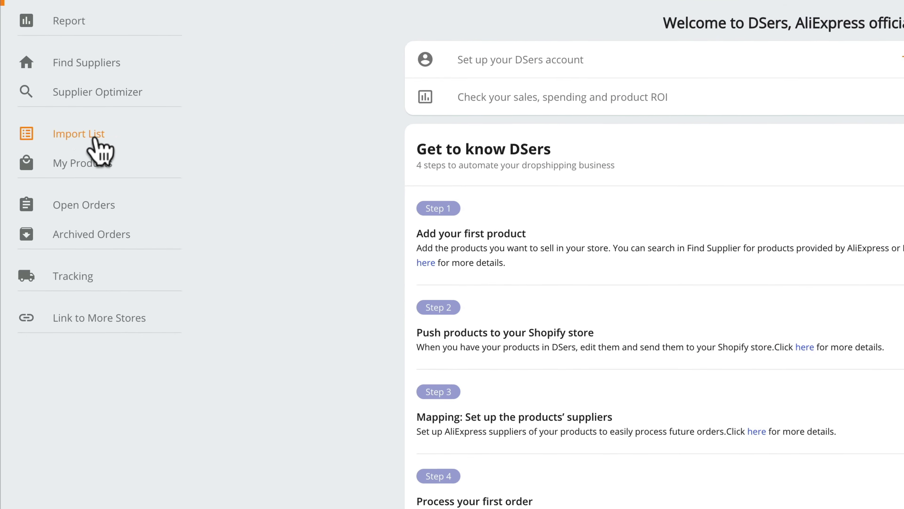
left_click(83, 140)
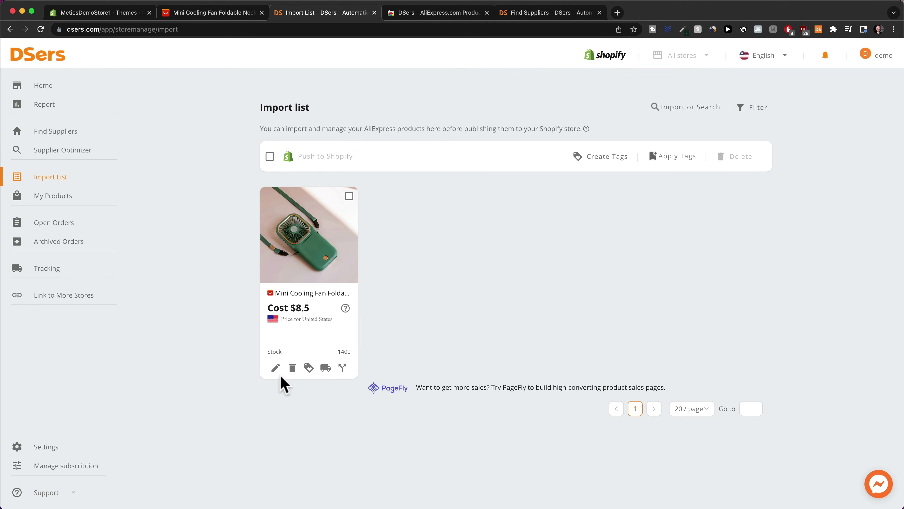
left_click(276, 367)
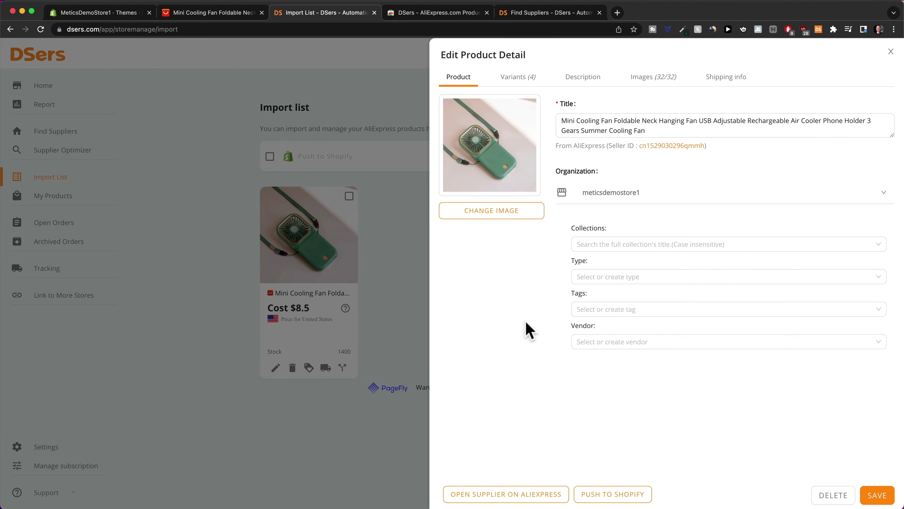
Step: Review the mini cooling fan's variants, description and product images
left_click(517, 78)
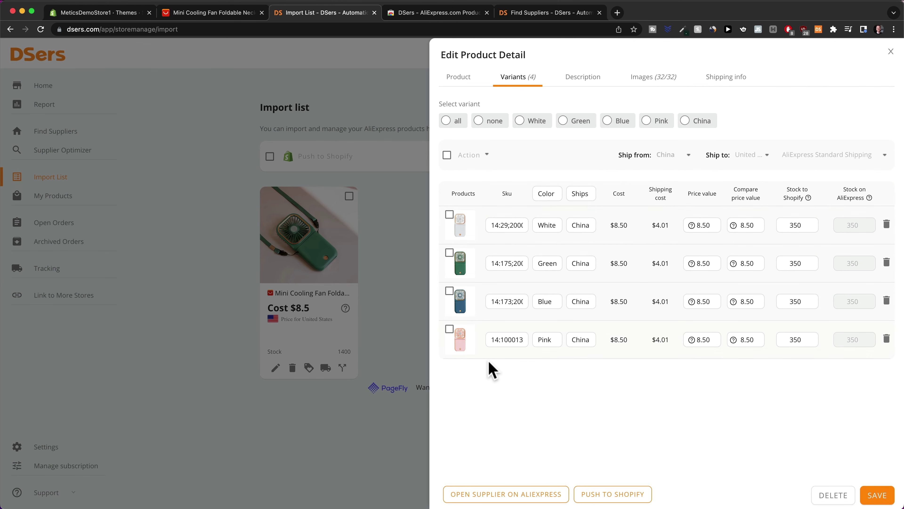
left_click(585, 80)
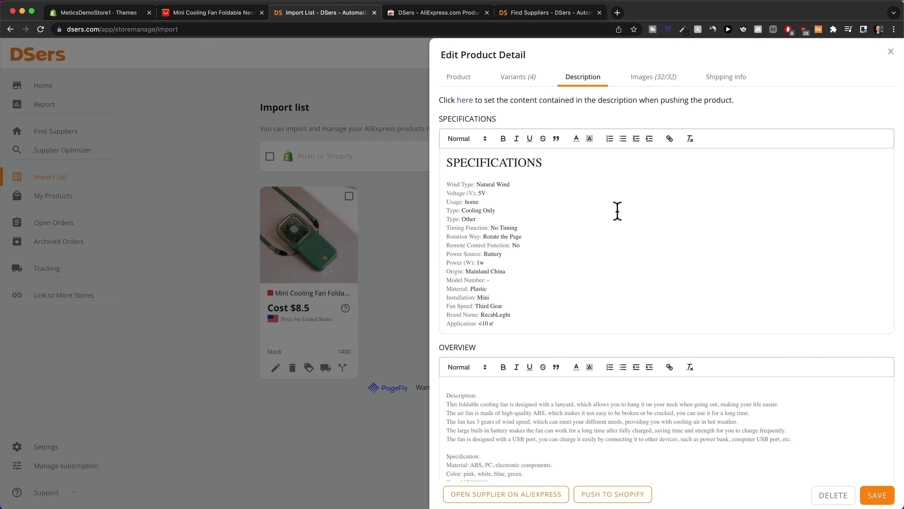
left_click(645, 79)
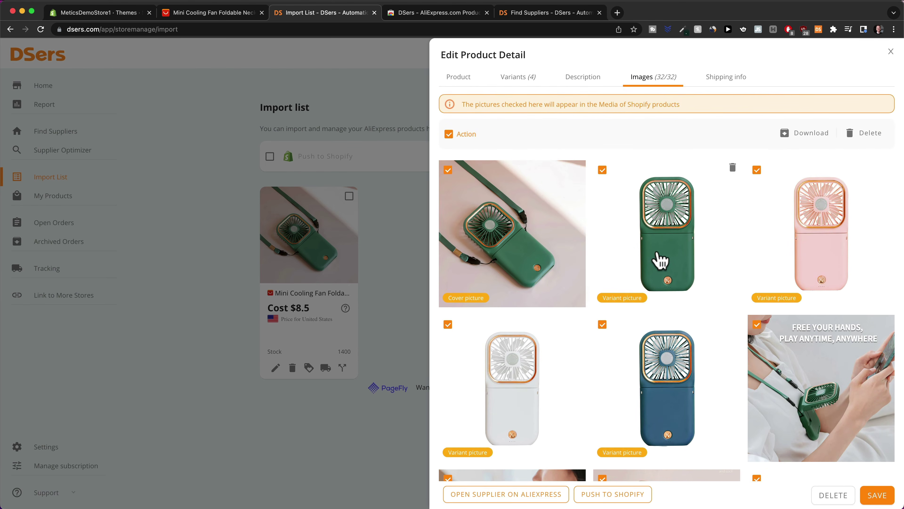
scroll(661, 256, "down", 5)
scroll(660, 256, "up", 5)
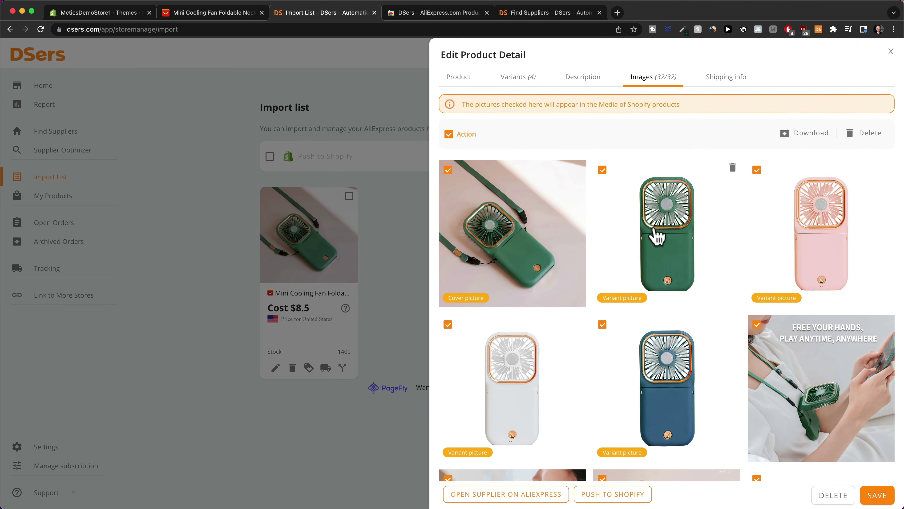
Step: Look up the fan's shipping information for the United States and save the product details
left_click(726, 79)
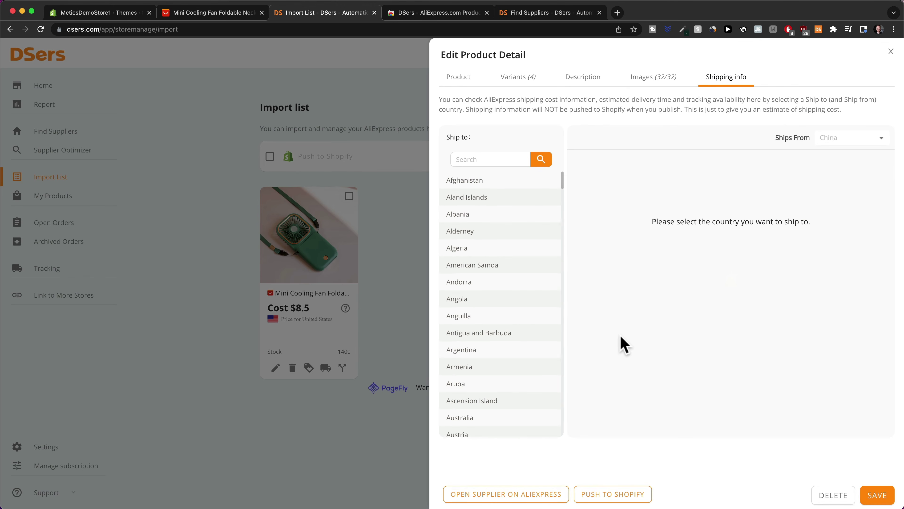
left_click(492, 163)
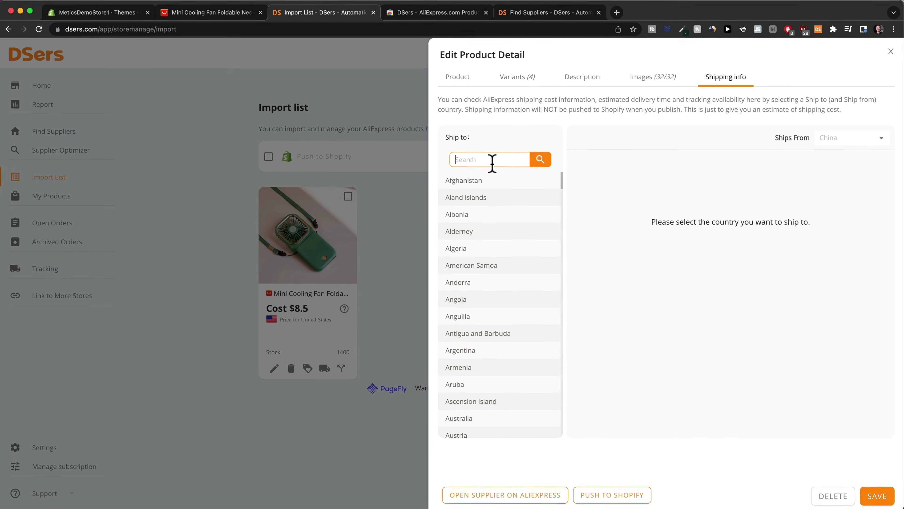
type("united states")
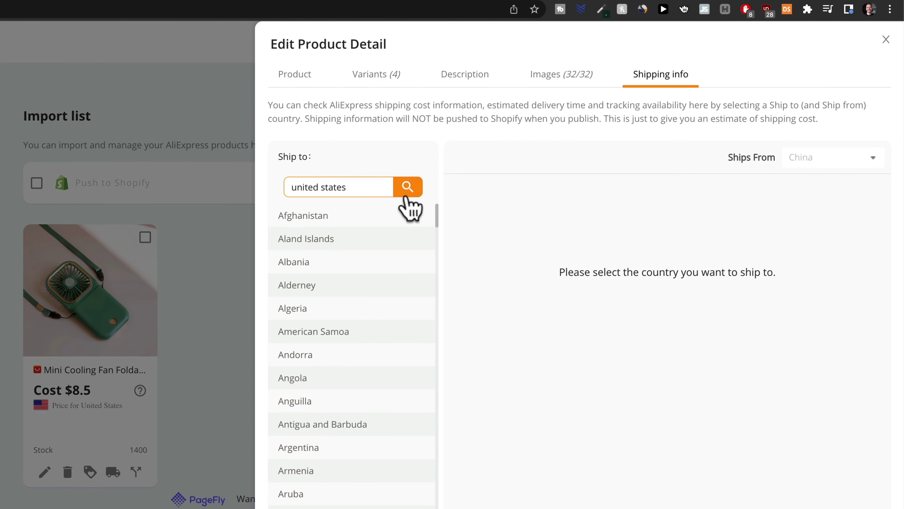
left_click(406, 189)
left_click(356, 218)
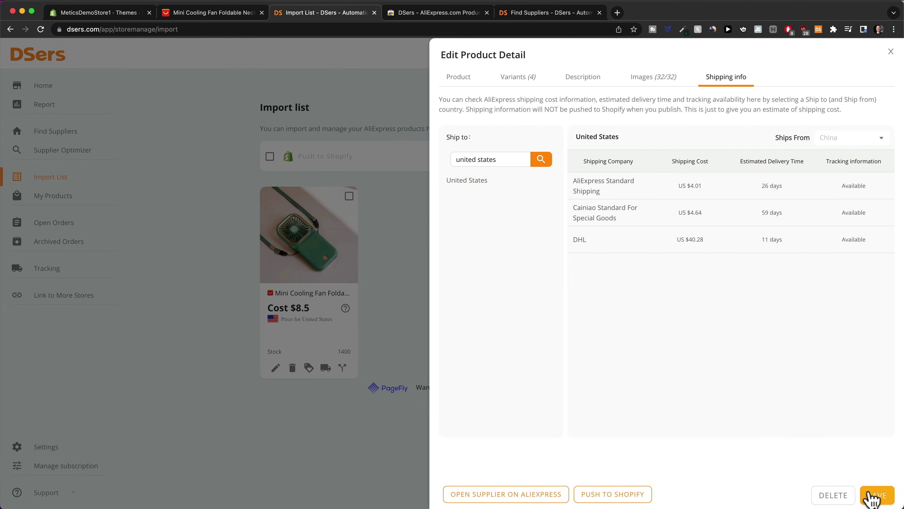
left_click(870, 495)
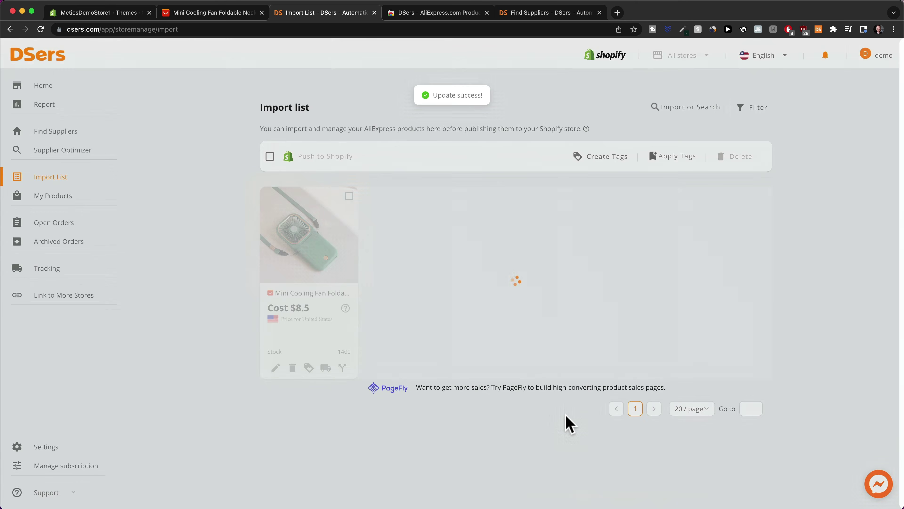
Step: Push the mini cooling fan from the import list to the meticsdemostore1.myshopify.com store
mouse_move(334, 293)
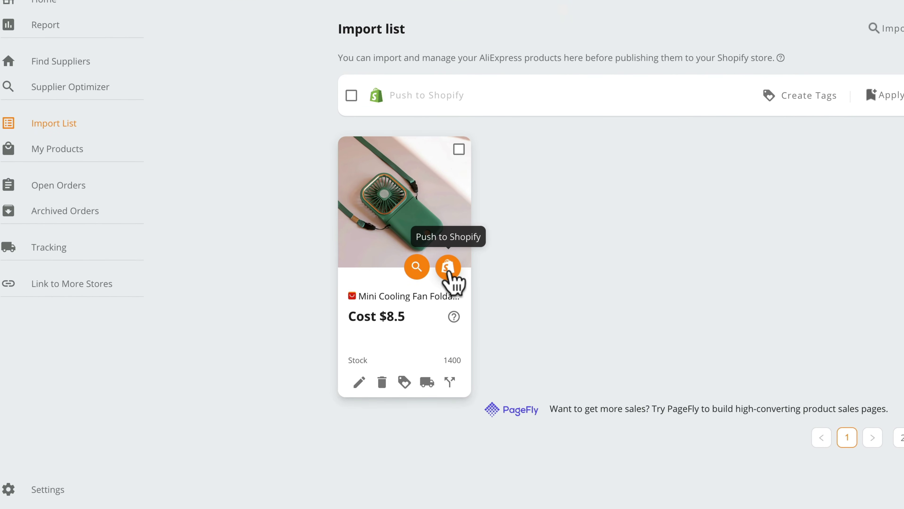
left_click(448, 273)
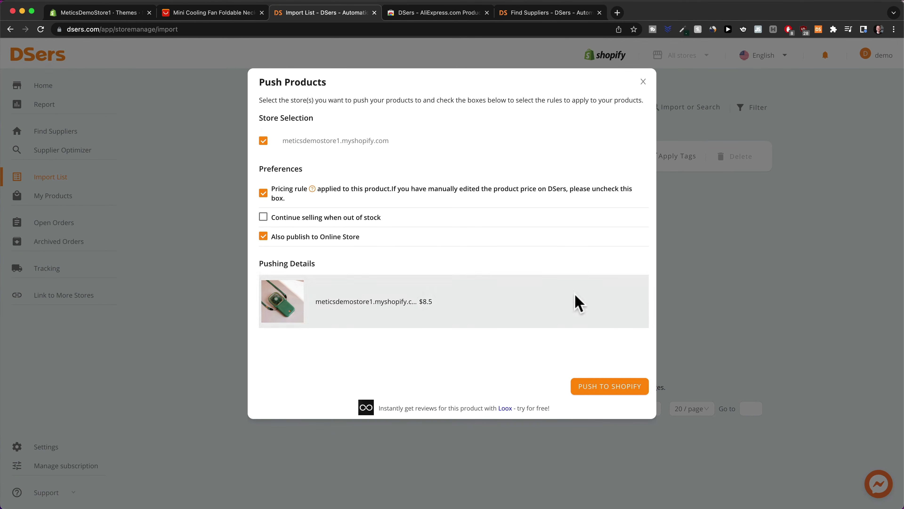
left_click(602, 386)
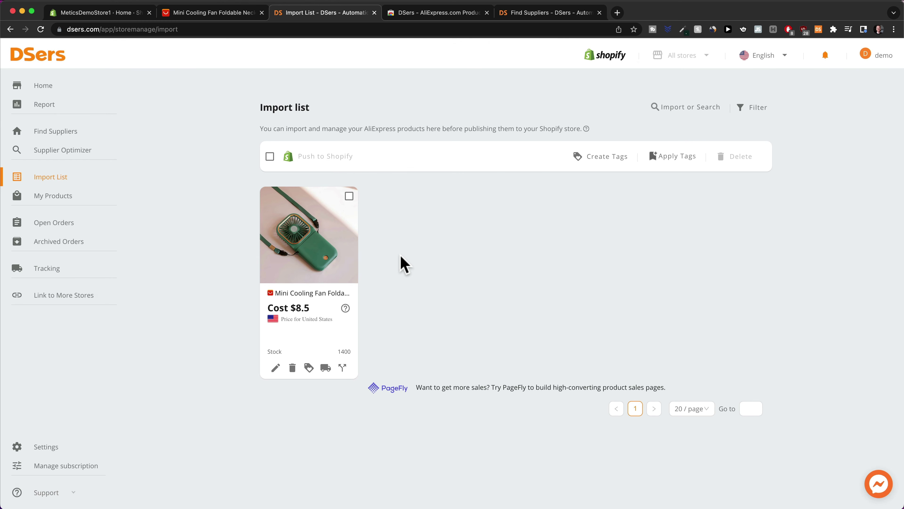
Step: Switch to the Shopify admin and open the product list to check for the pushed fan
left_click(107, 12)
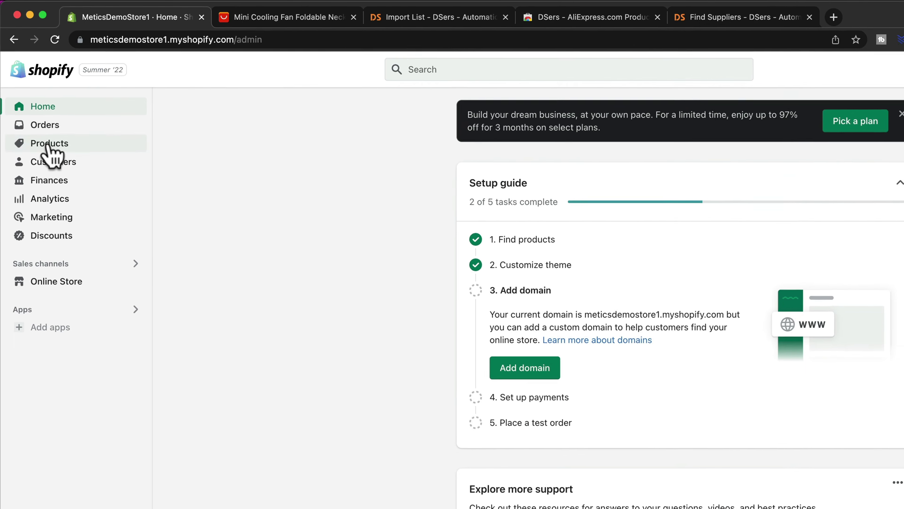
left_click(35, 106)
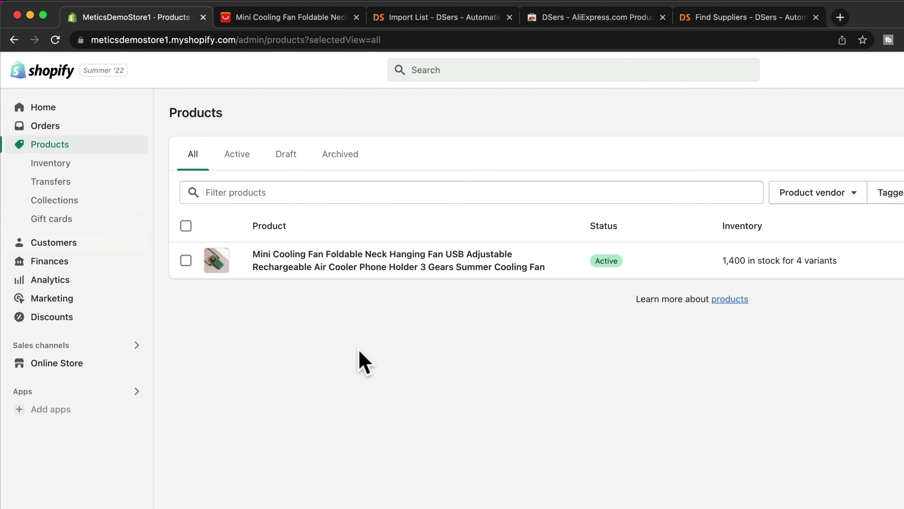